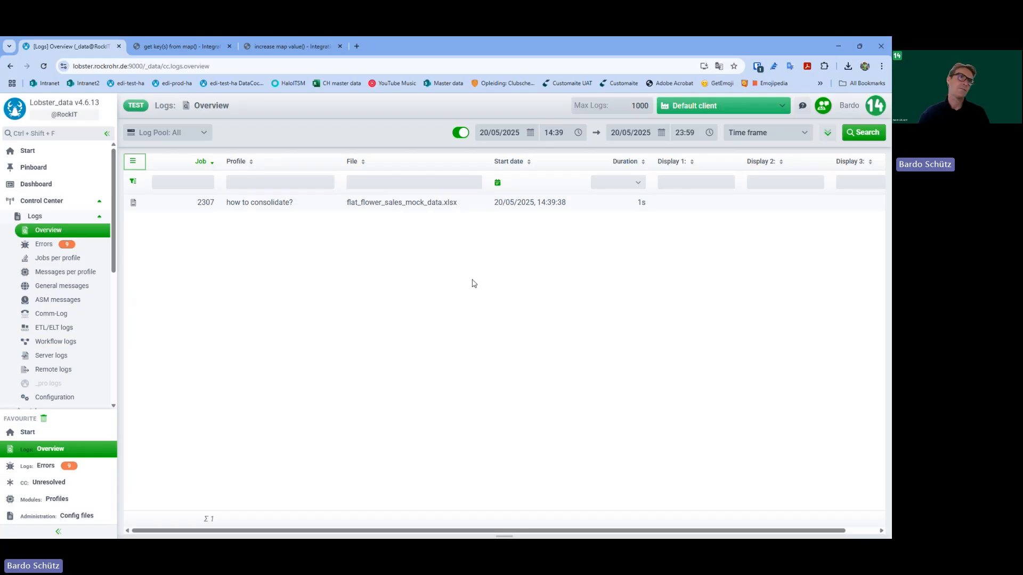
# Open the log messages of job 2307 and consult the documentation for get key(s) from map() and increase map value().
pyautogui.click(275, 205)
pyautogui.doubleClick(275, 204)
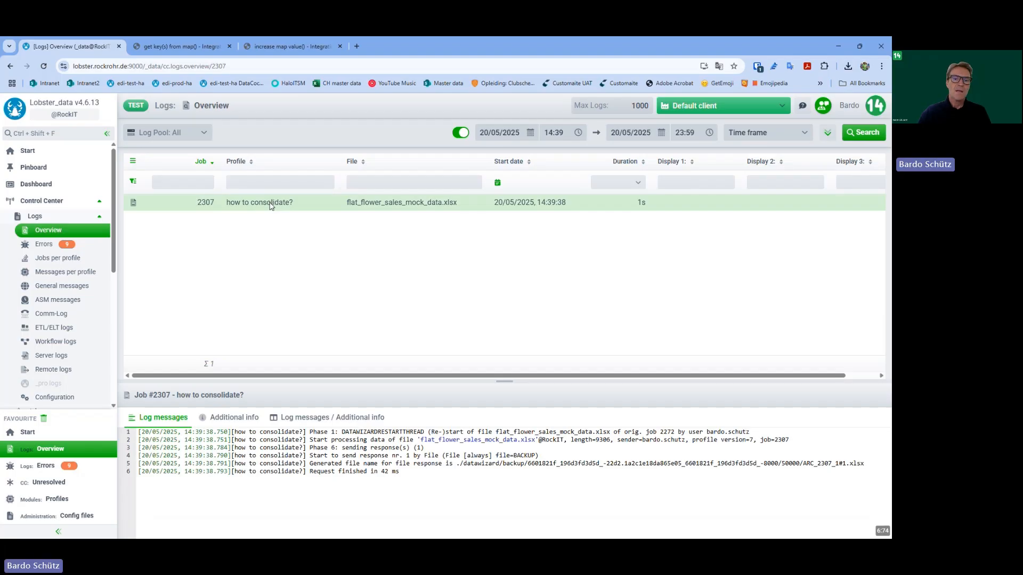
pyautogui.click(188, 51)
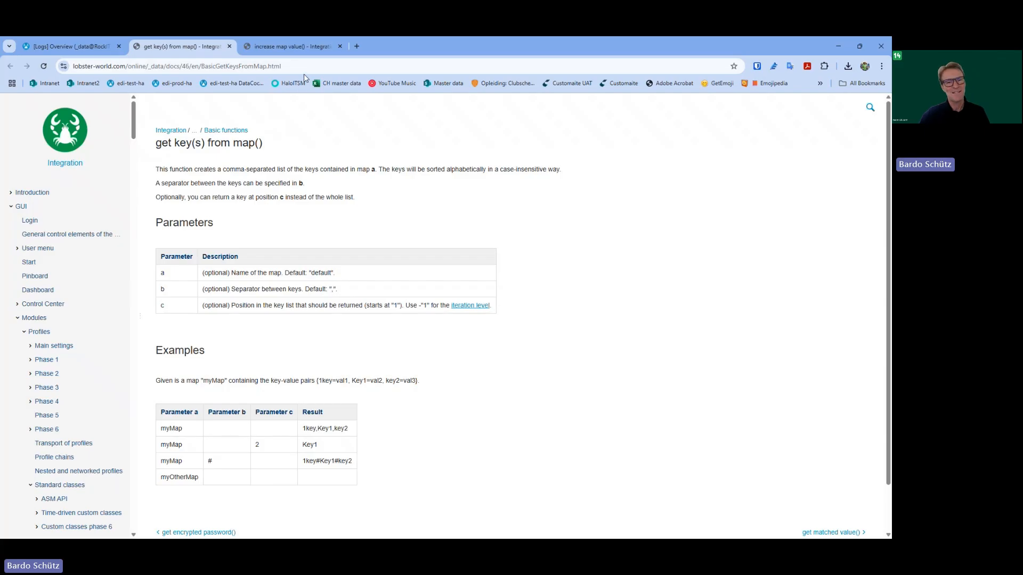
pyautogui.click(285, 49)
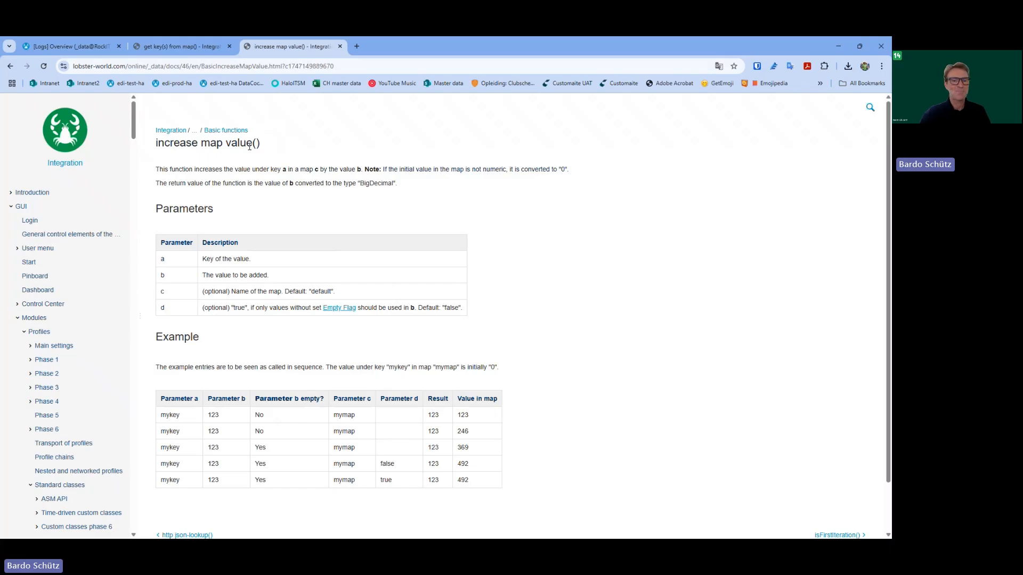
# Return to the logs overview and open the profile of job 2307 for editing.
pyautogui.click(83, 51)
pyautogui.rightClick(272, 207)
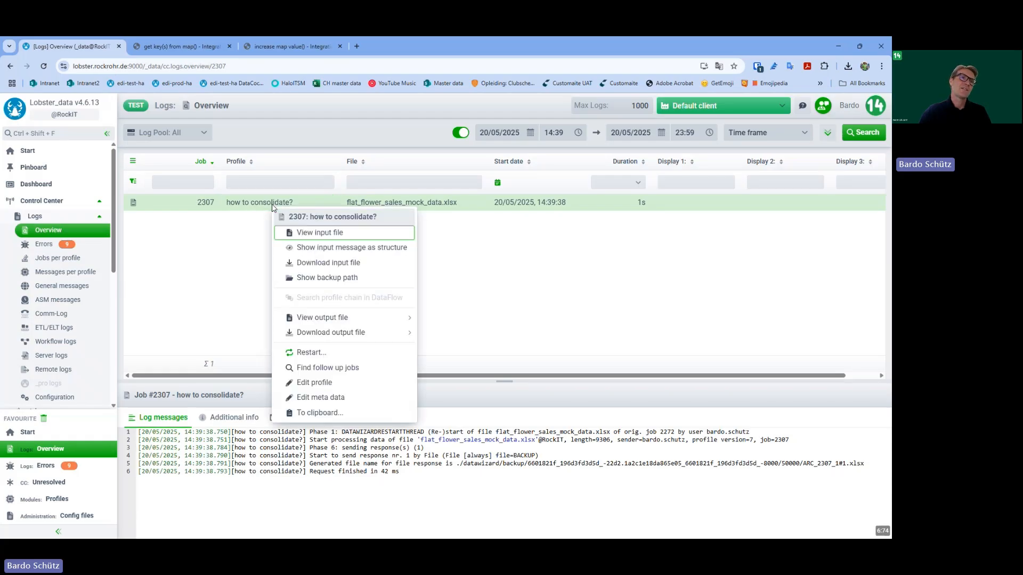
pyautogui.click(329, 383)
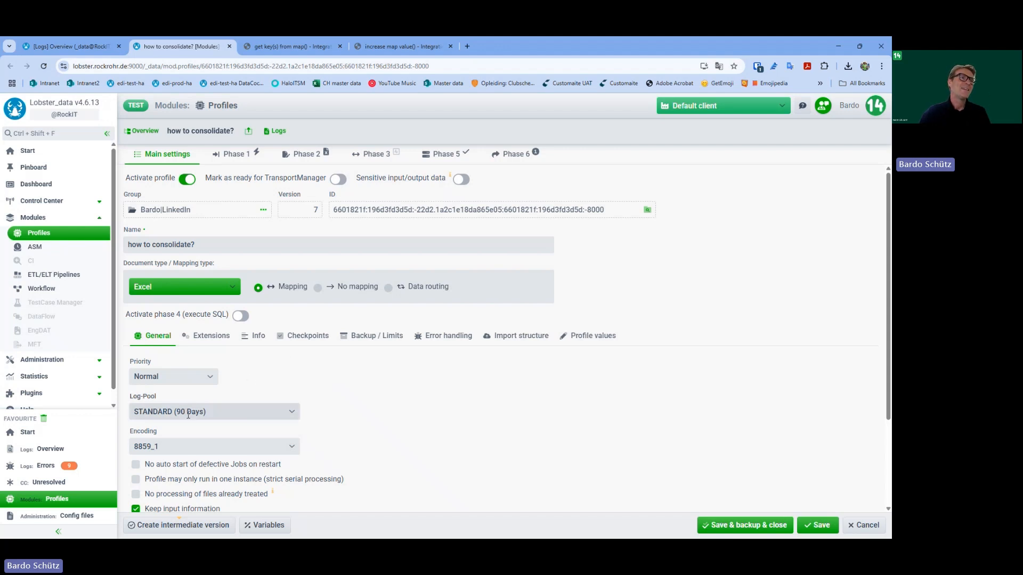
# Review the profile's encoding, its Phase 1 input agent and its Phase 2 Excel parsing settings.
pyautogui.click(176, 447)
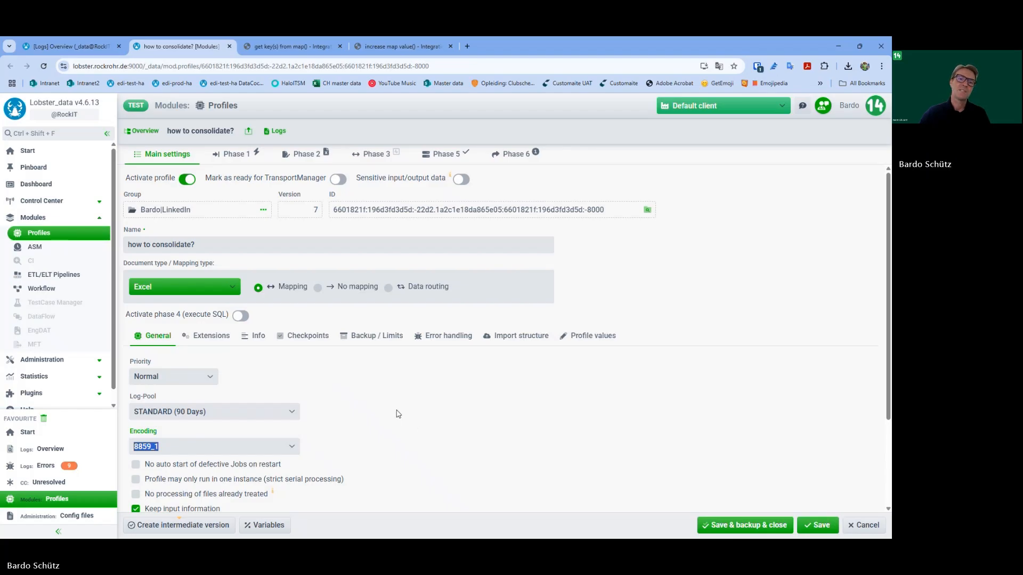
pyautogui.click(233, 154)
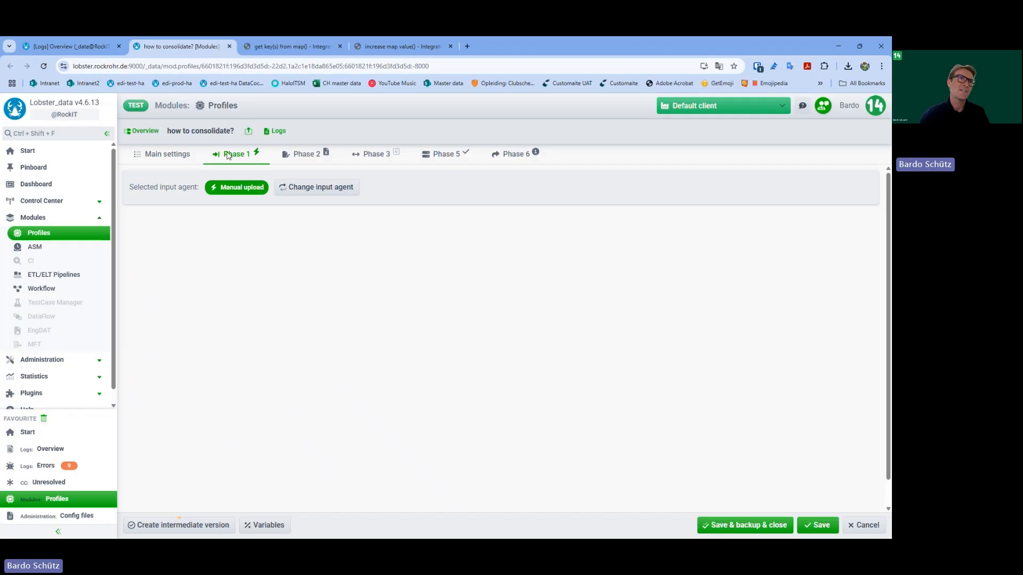
pyautogui.click(300, 157)
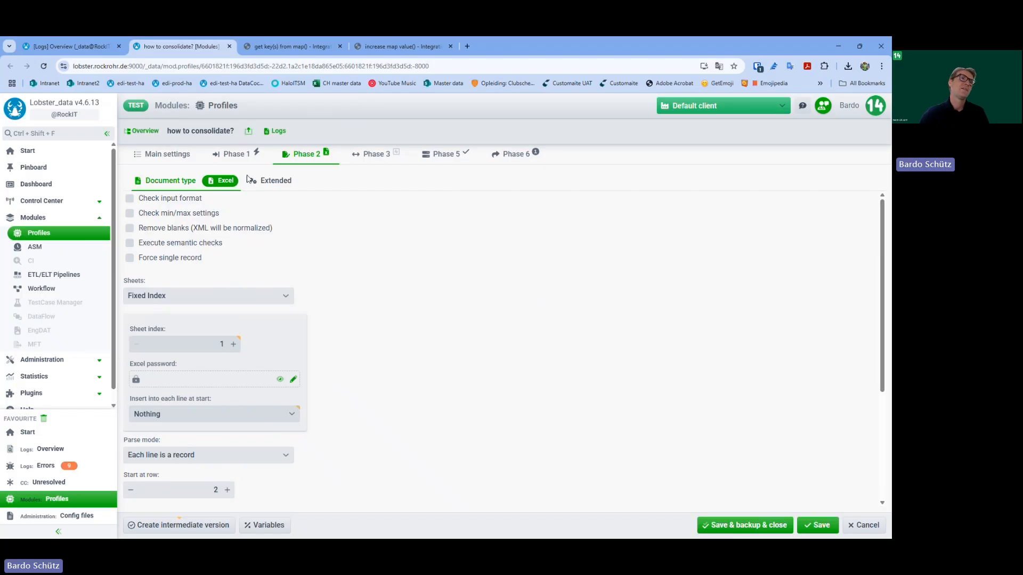
# Expand the Phase 3 source Items node and load flat_flower_sales_mock_data.xlsx as test data for the source structure.
pyautogui.click(373, 154)
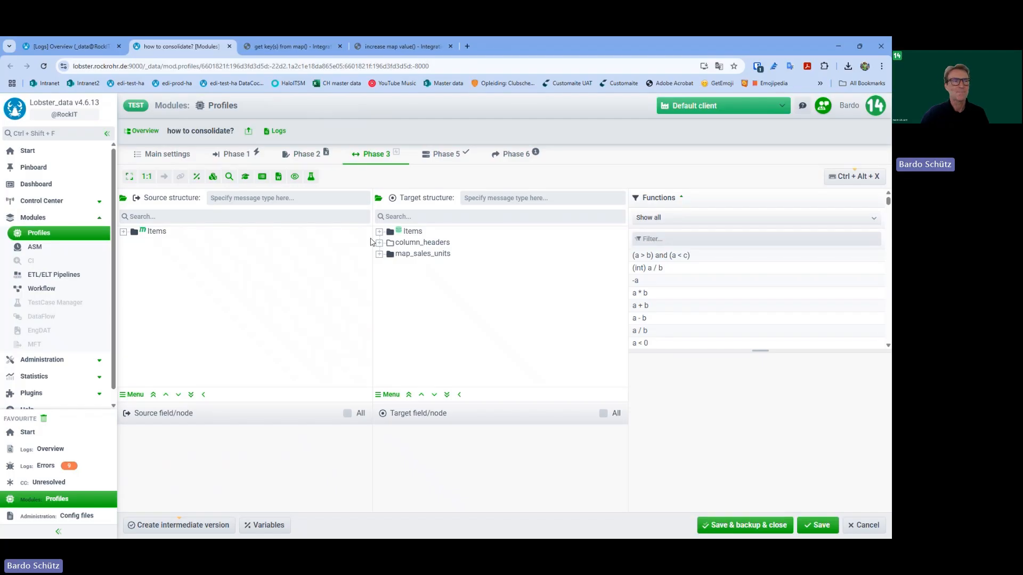
pyautogui.click(123, 232)
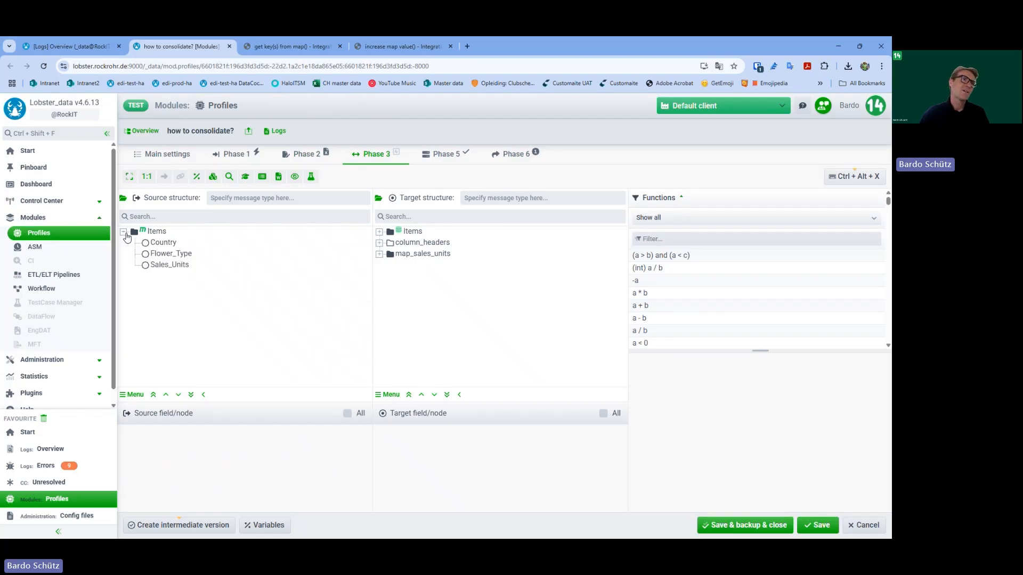
pyautogui.click(124, 398)
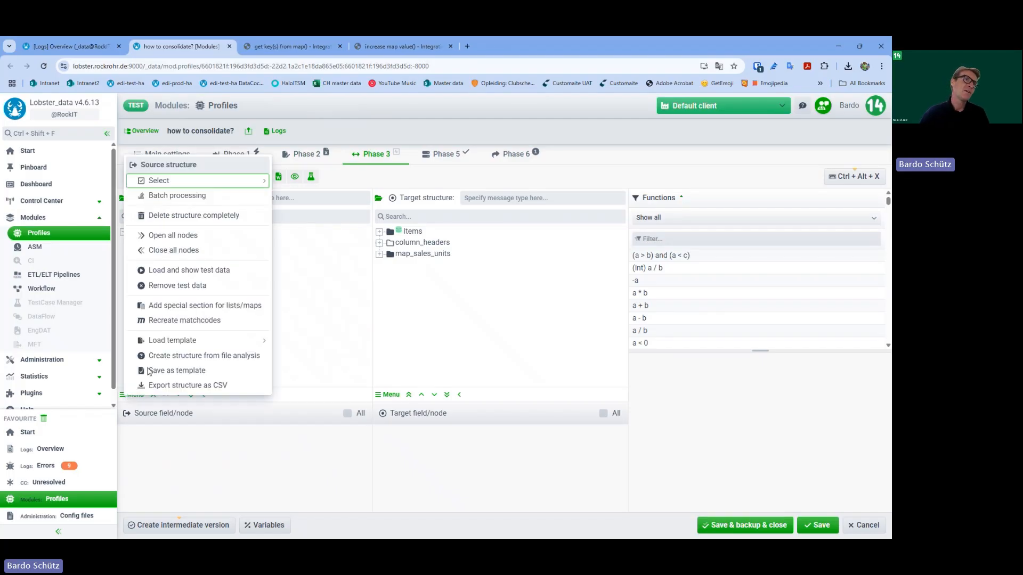
pyautogui.click(205, 273)
pyautogui.click(252, 273)
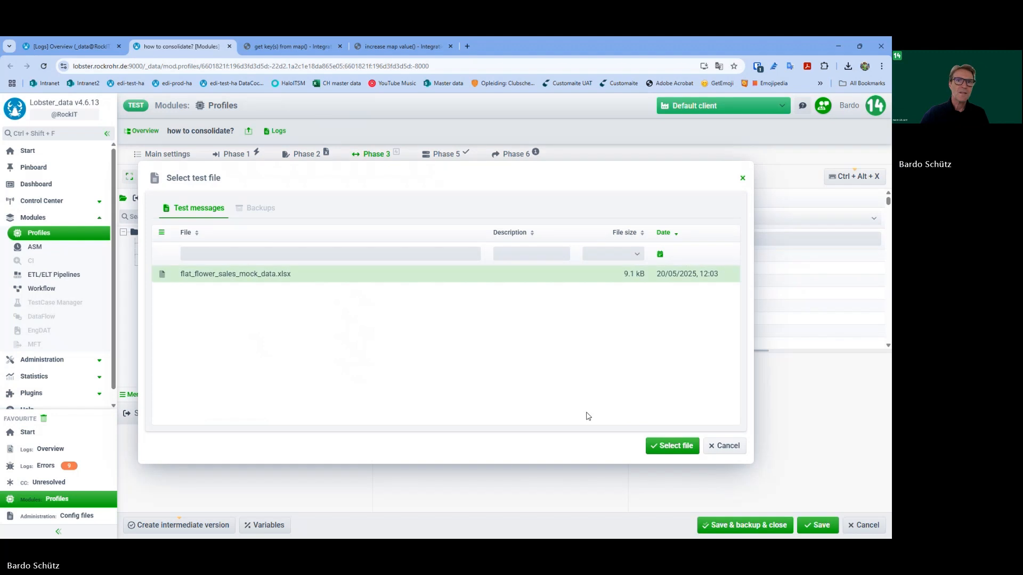
pyautogui.click(673, 446)
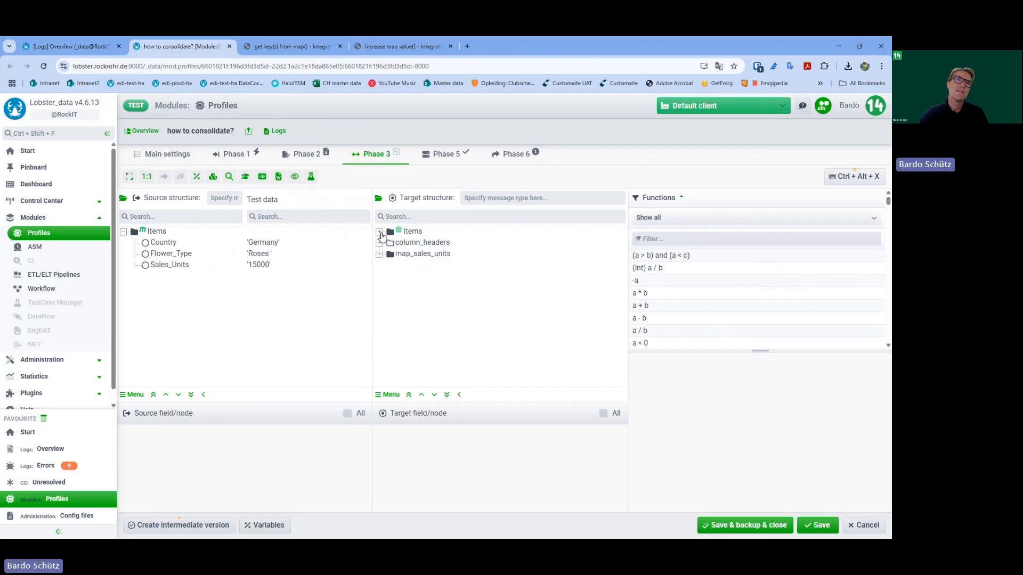
# Inspect the functions assigned to primary_key and sales_units under the target structure's Items node.
pyautogui.click(381, 235)
pyautogui.click(419, 233)
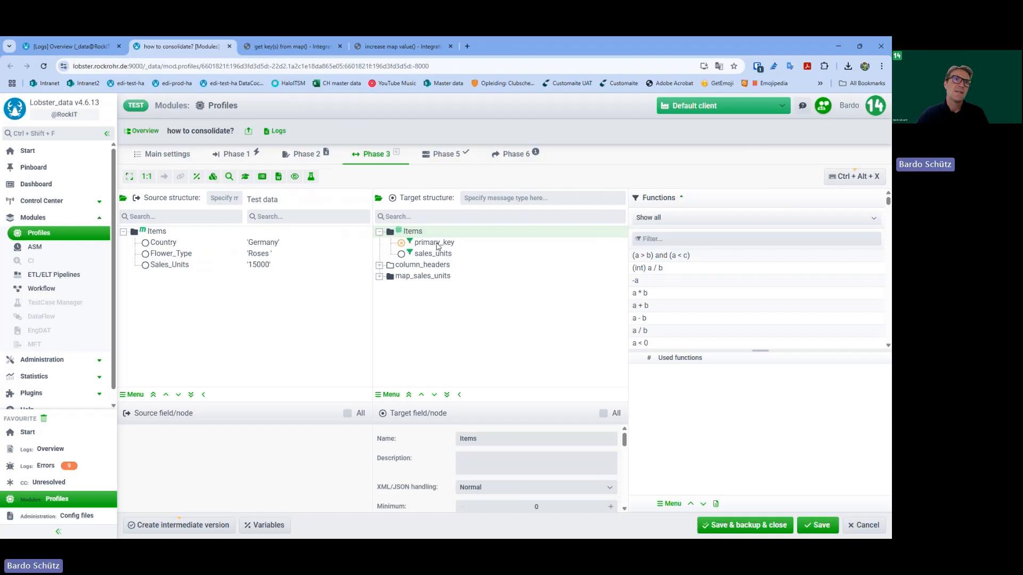
pyautogui.click(433, 243)
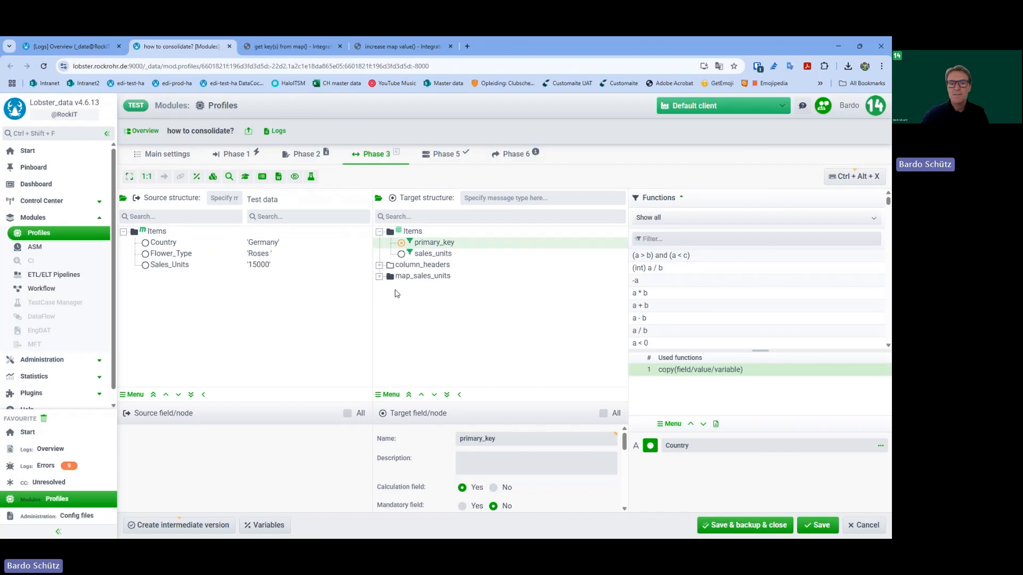
pyautogui.click(426, 256)
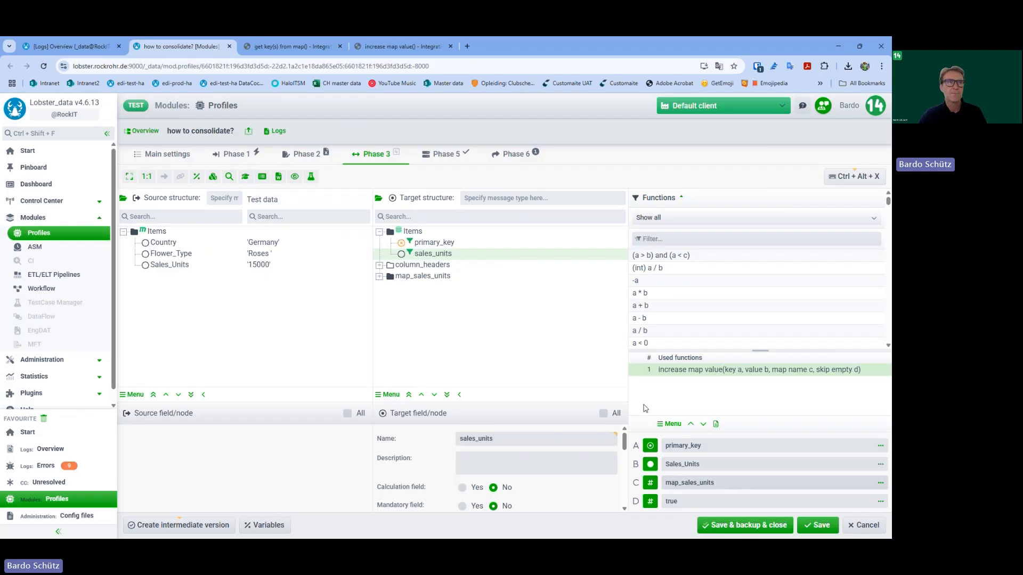
# Repeat the last mapping test, examine the contents of the map_sales_units map and close the test.
pyautogui.click(311, 177)
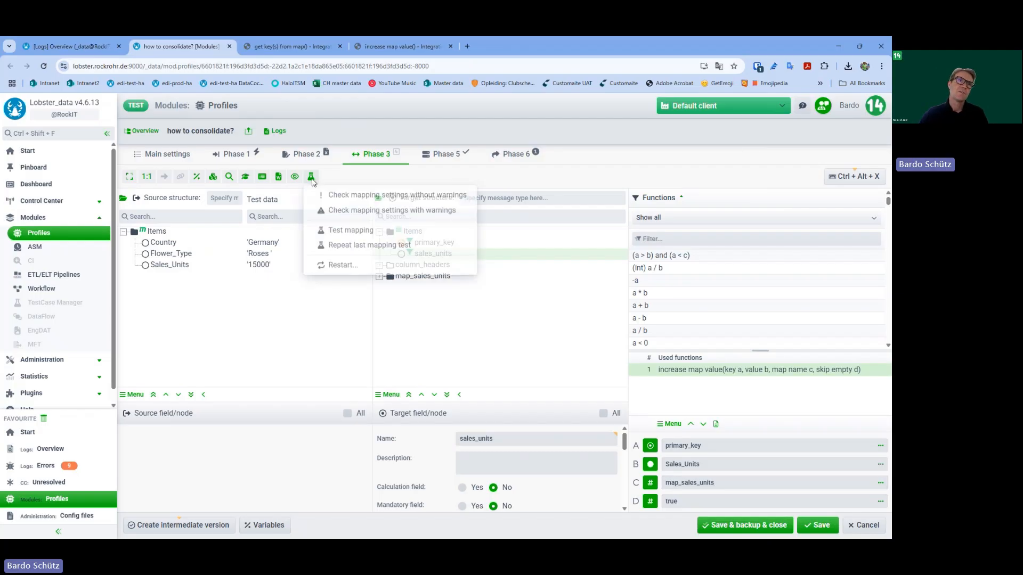
pyautogui.click(366, 248)
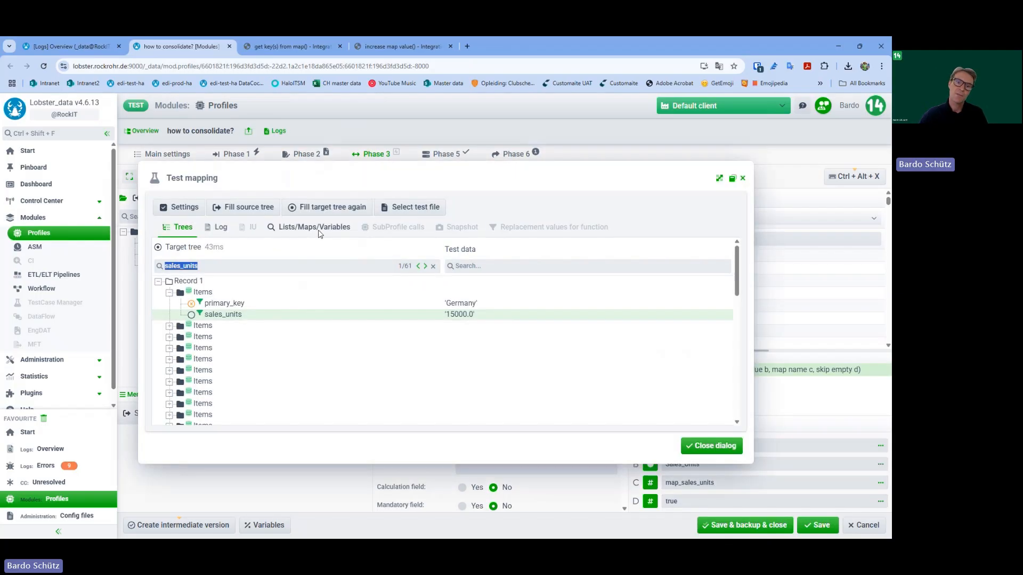
pyautogui.click(320, 234)
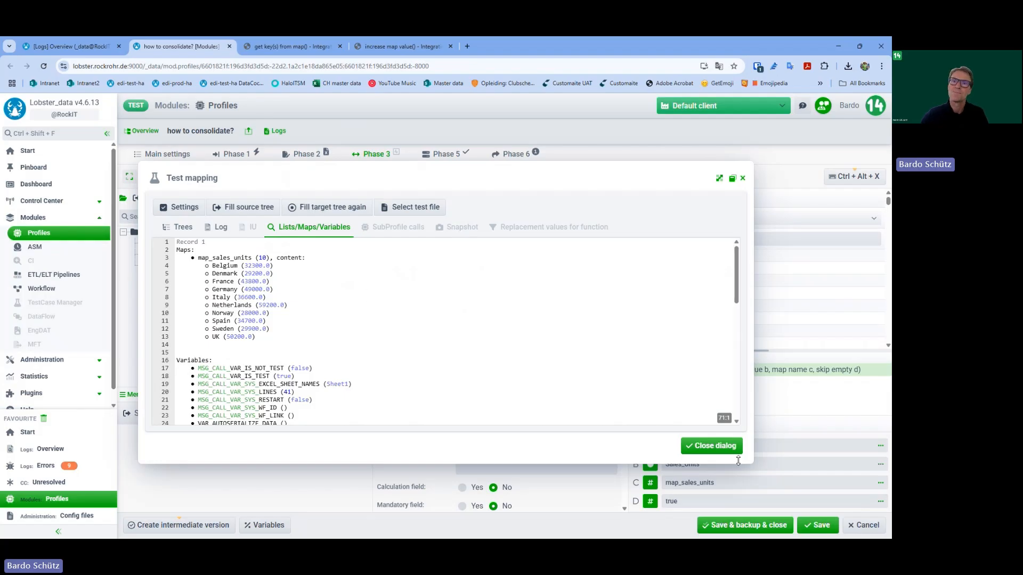
pyautogui.click(724, 452)
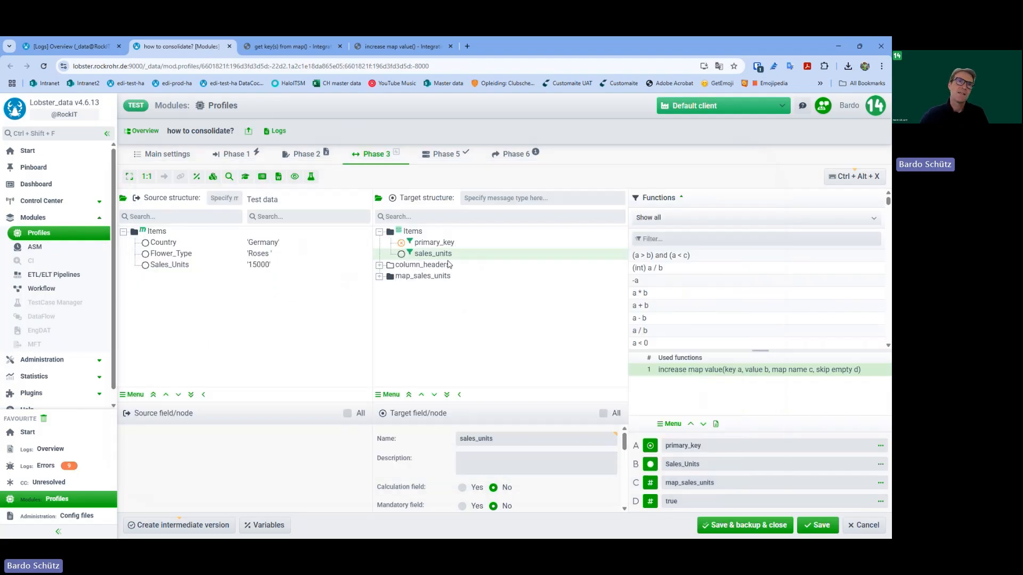
# Examine the fields of the target column_headers node and the path setting of the map_sales_units node.
pyautogui.click(421, 268)
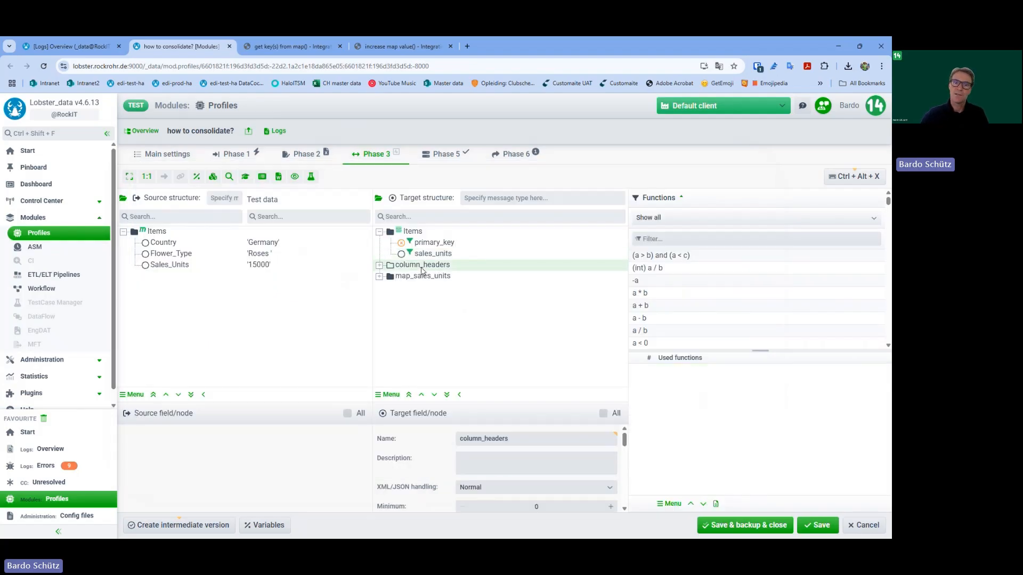
pyautogui.click(379, 265)
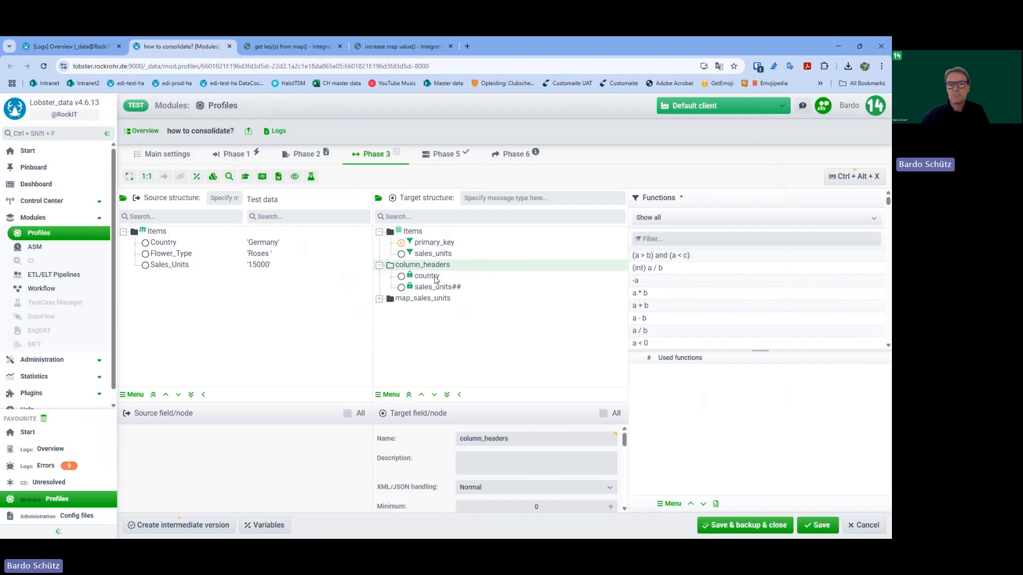
pyautogui.click(422, 299)
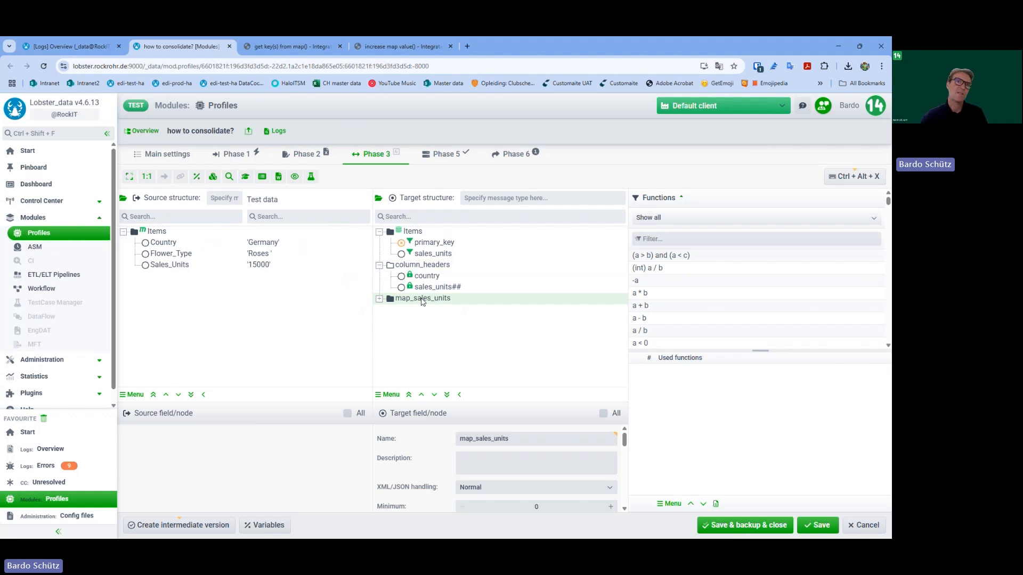
pyautogui.moveTo(497, 400); pyautogui.dragTo(503, 248)
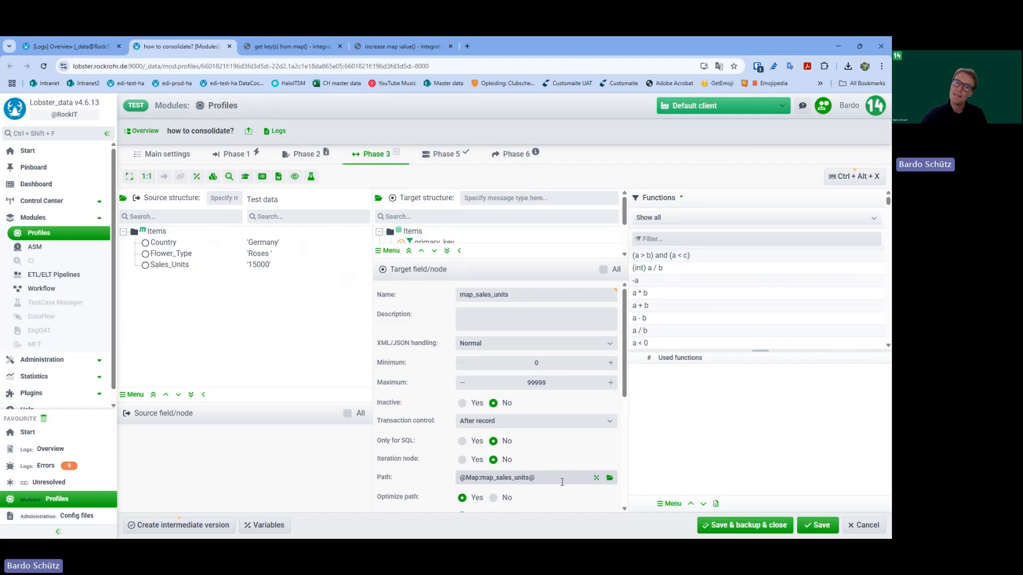
pyautogui.moveTo(503, 250); pyautogui.dragTo(498, 397)
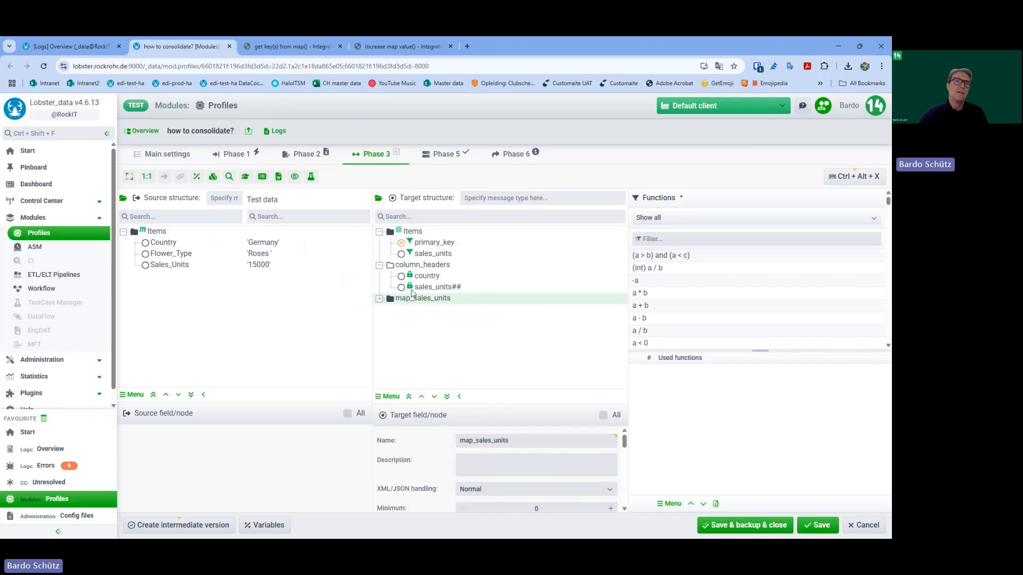
# Inspect the functions and parameters of primary_key# and sales_units# under the map_sales_units node.
pyautogui.click(379, 299)
pyautogui.click(438, 311)
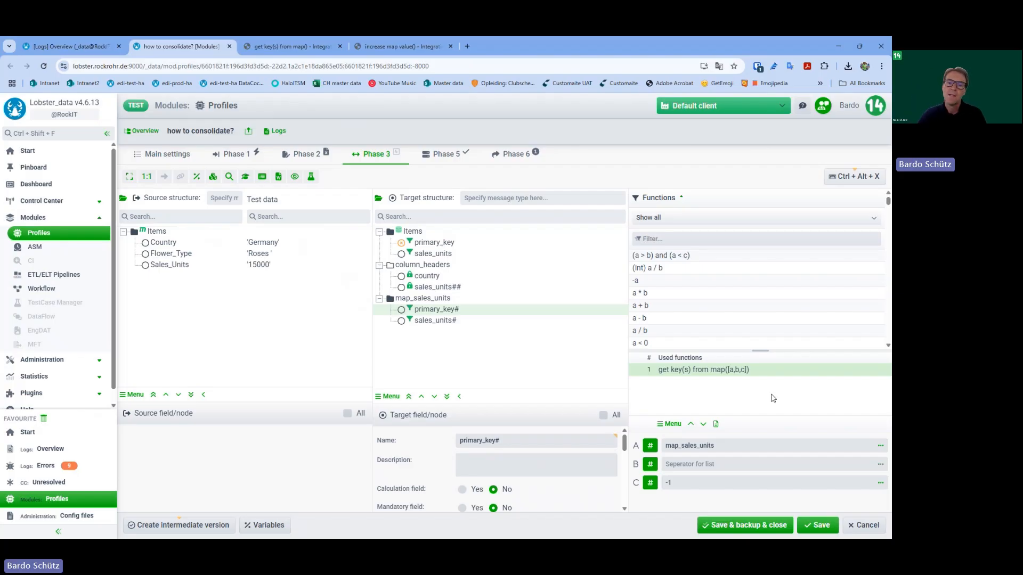
pyautogui.moveTo(675, 483); pyautogui.dragTo(645, 483)
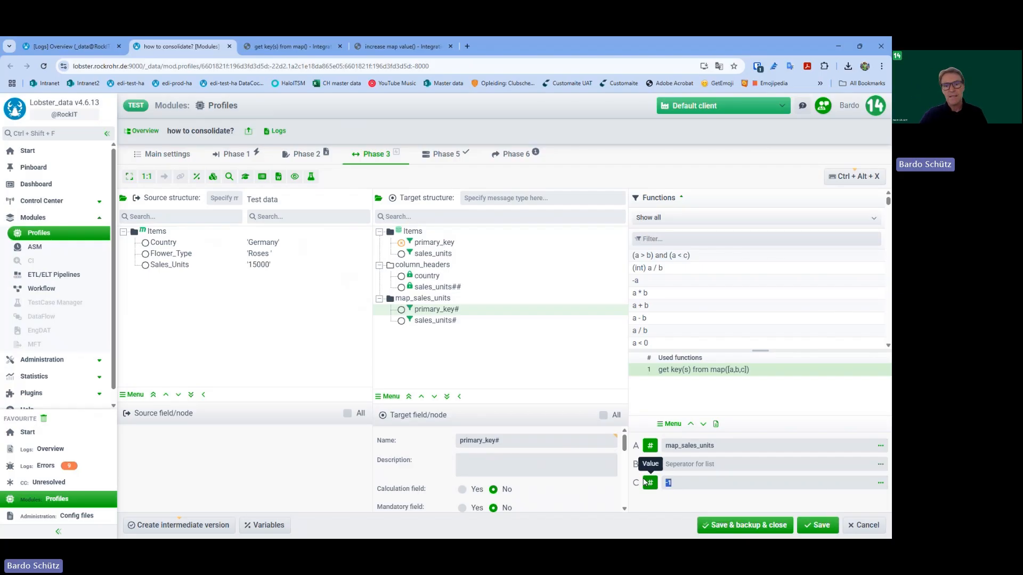
pyautogui.click(434, 322)
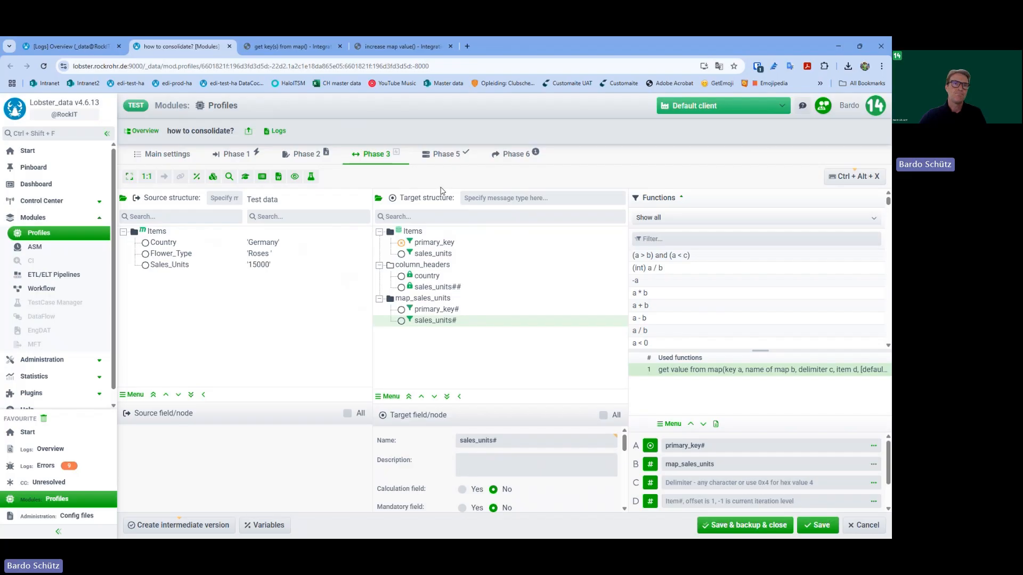
# Review the Phase 5 Excel integration unit and its template workbook with the sales_units sheet.
pyautogui.click(447, 157)
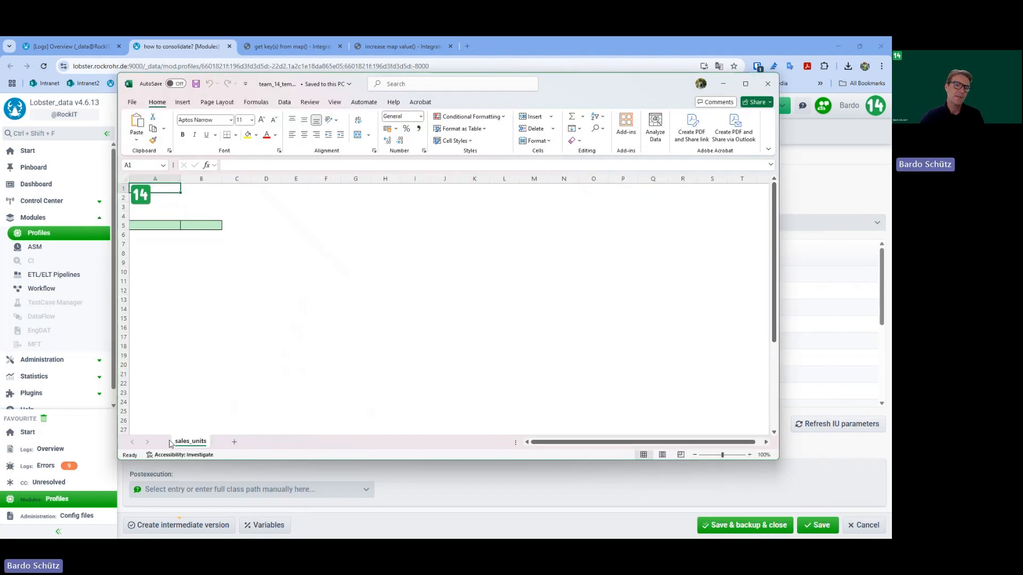
pyautogui.click(724, 85)
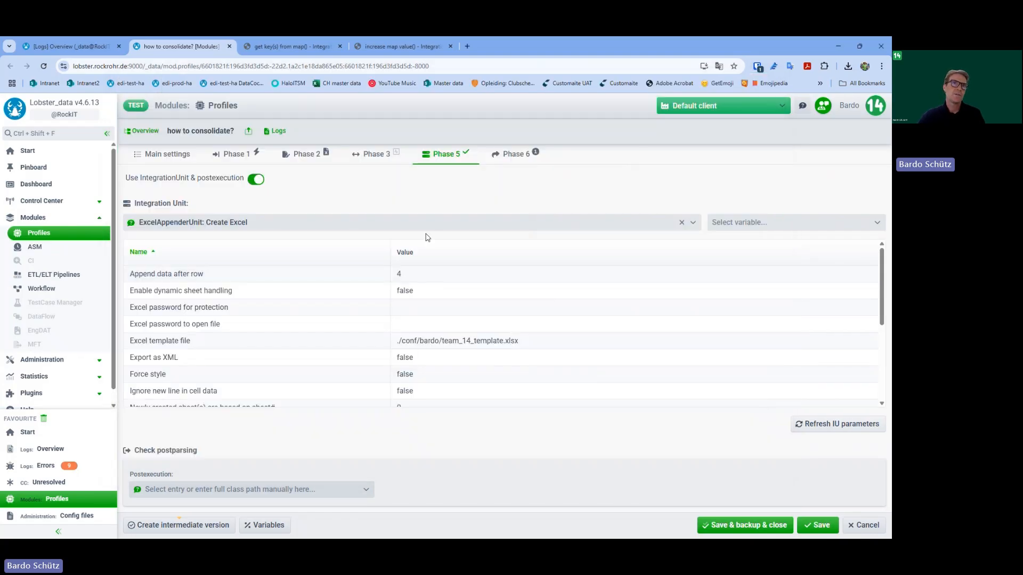
# Review the content and file settings of the Phase 6 backup file response and close the profile without saving.
pyautogui.click(513, 155)
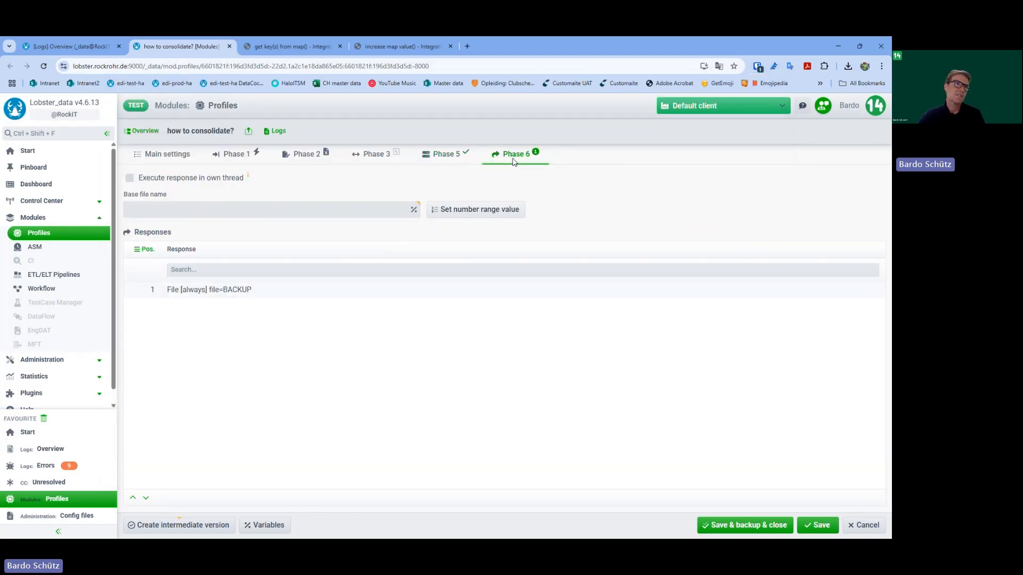
pyautogui.rightClick(235, 297)
pyautogui.click(281, 343)
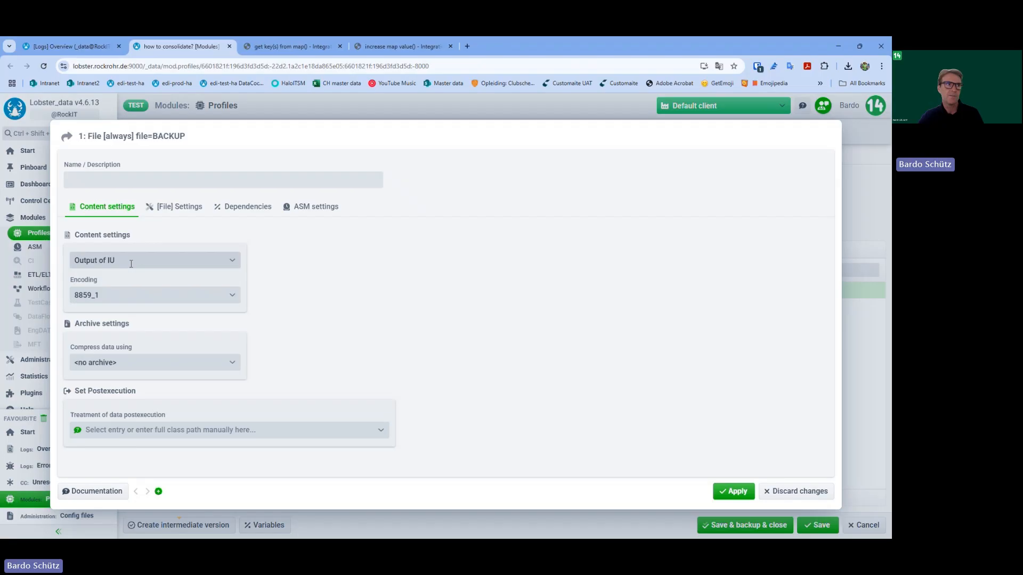
pyautogui.click(182, 206)
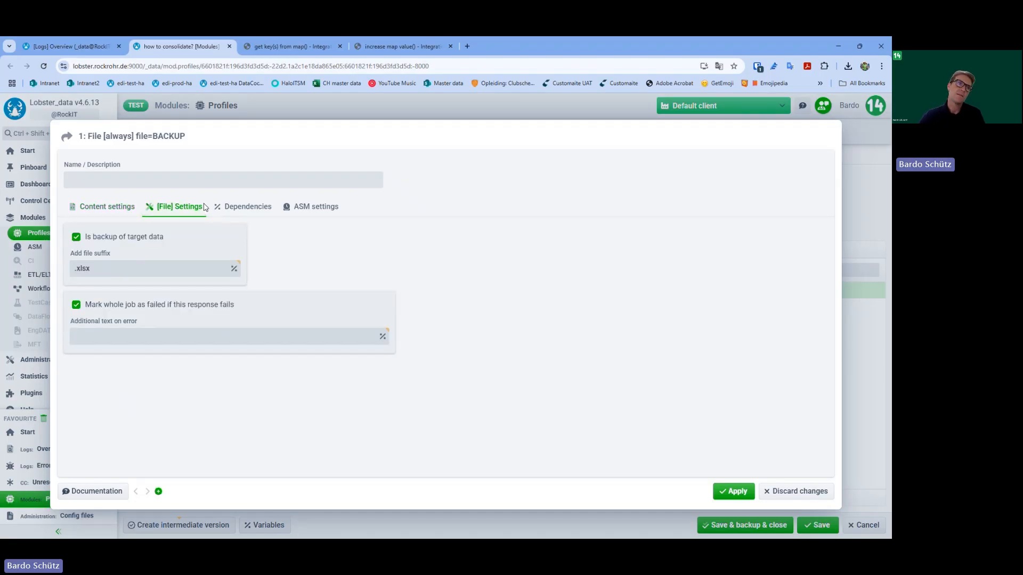
pyautogui.click(811, 494)
pyautogui.click(868, 526)
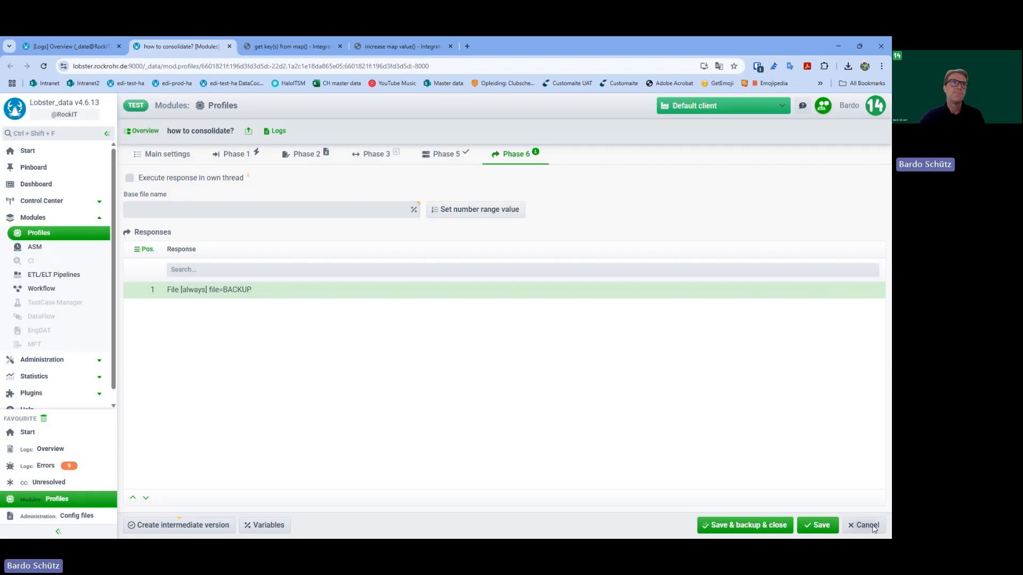
pyautogui.click(519, 335)
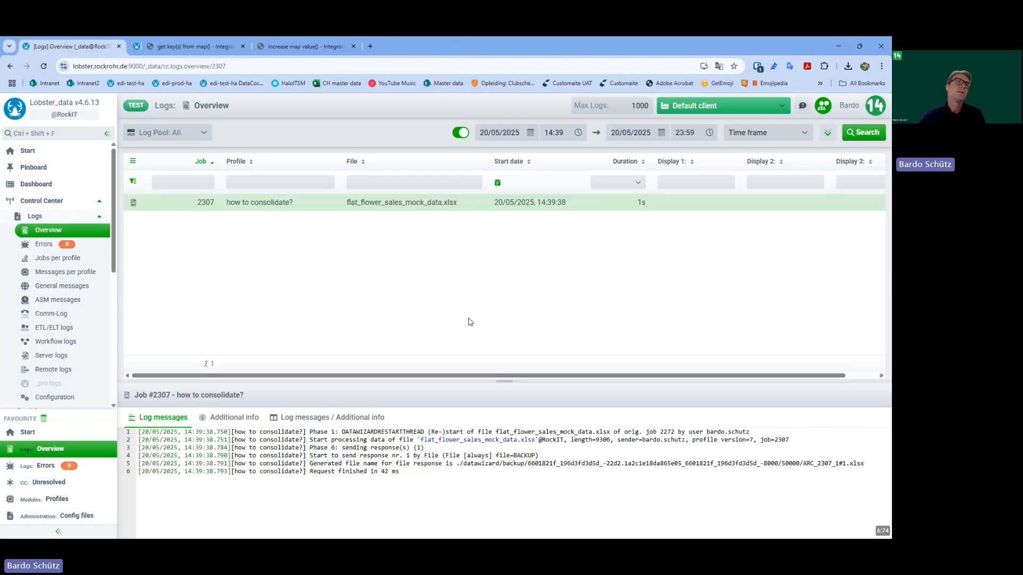
# Restart the archived file flat_flower_sales_mock_data.xlsx from job 2307 of the "how to consolidate?" profile and close the archive files dialog.
pyautogui.rightClick(286, 206)
pyautogui.click(334, 352)
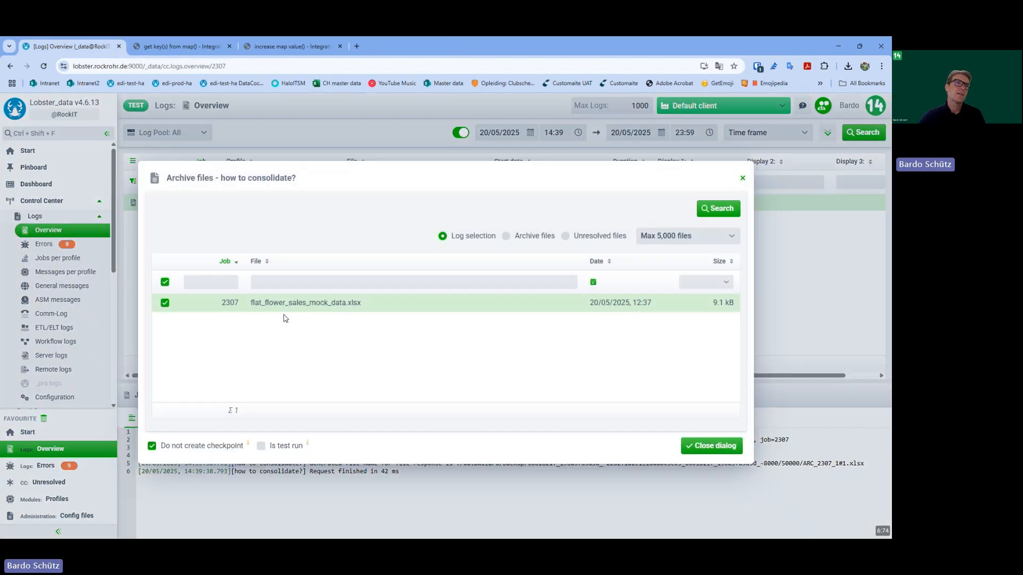
pyautogui.rightClick(296, 308)
pyautogui.click(352, 333)
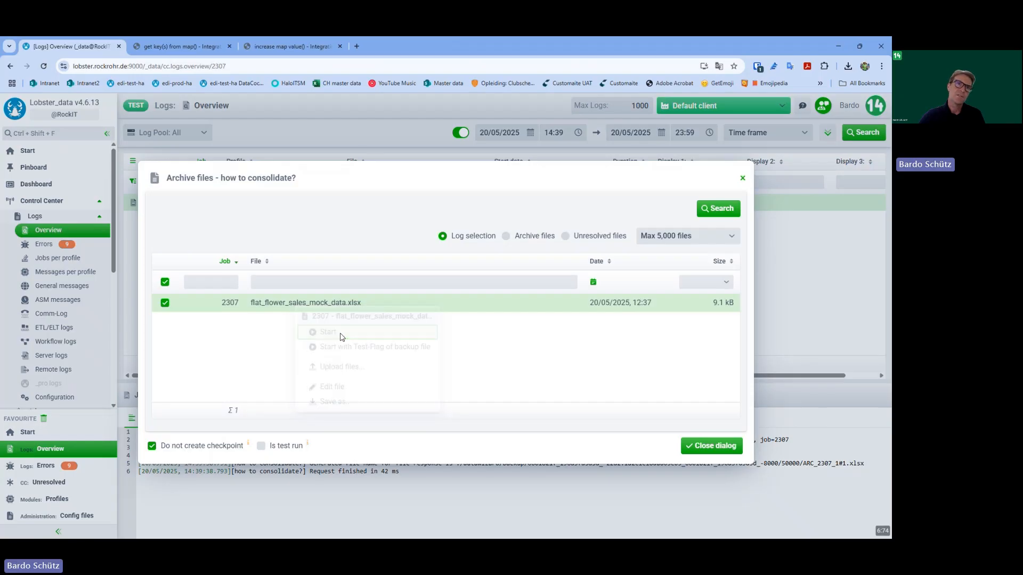
pyautogui.click(711, 446)
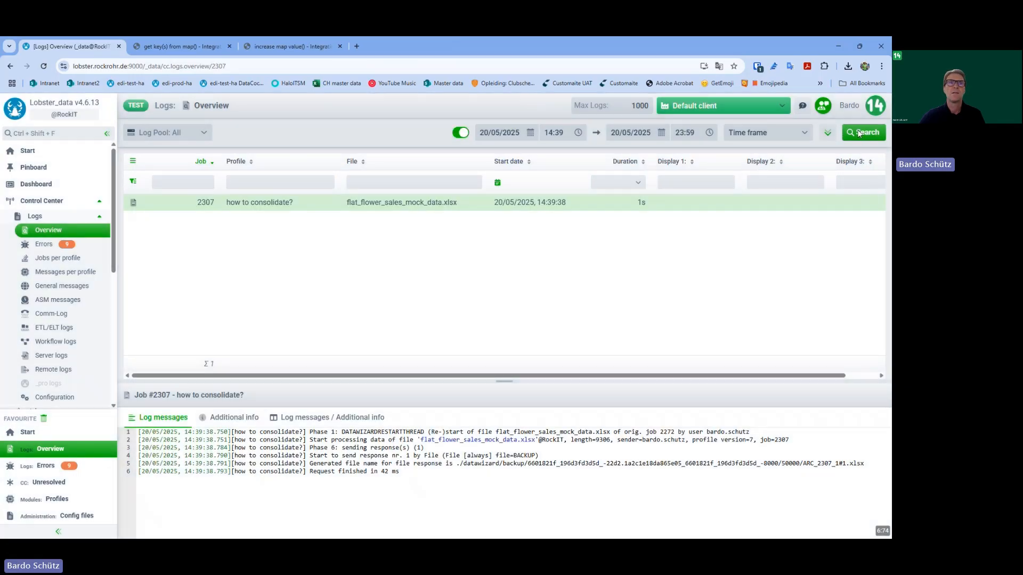
# Download the backup file ARC_2309_1#1.xlsx generated by the newest "how to consolidate?" job and open it in Excel.
pyautogui.click(410, 209)
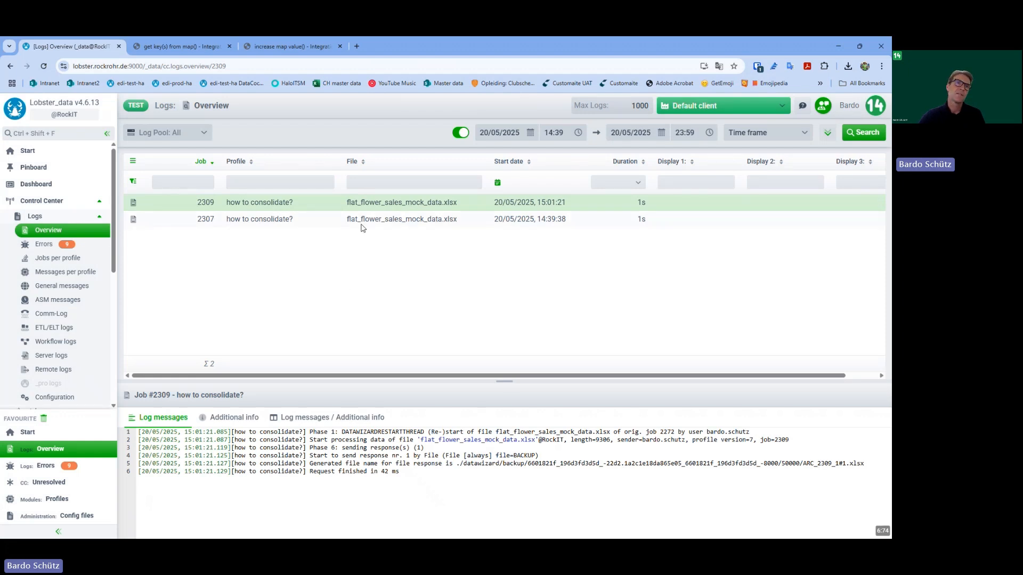
pyautogui.rightClick(382, 206)
pyautogui.moveTo(466, 333)
pyautogui.click(580, 331)
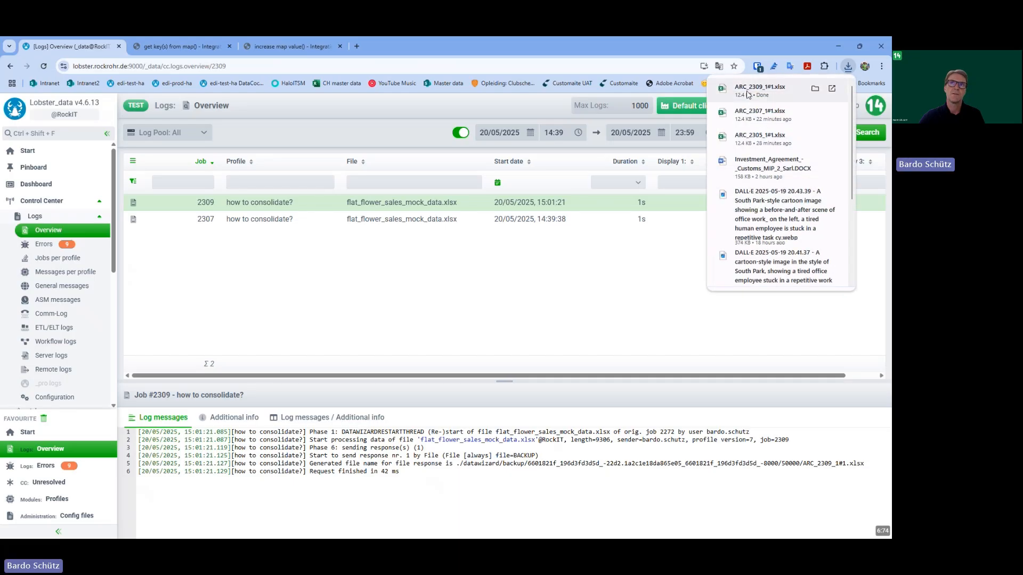
pyautogui.click(748, 92)
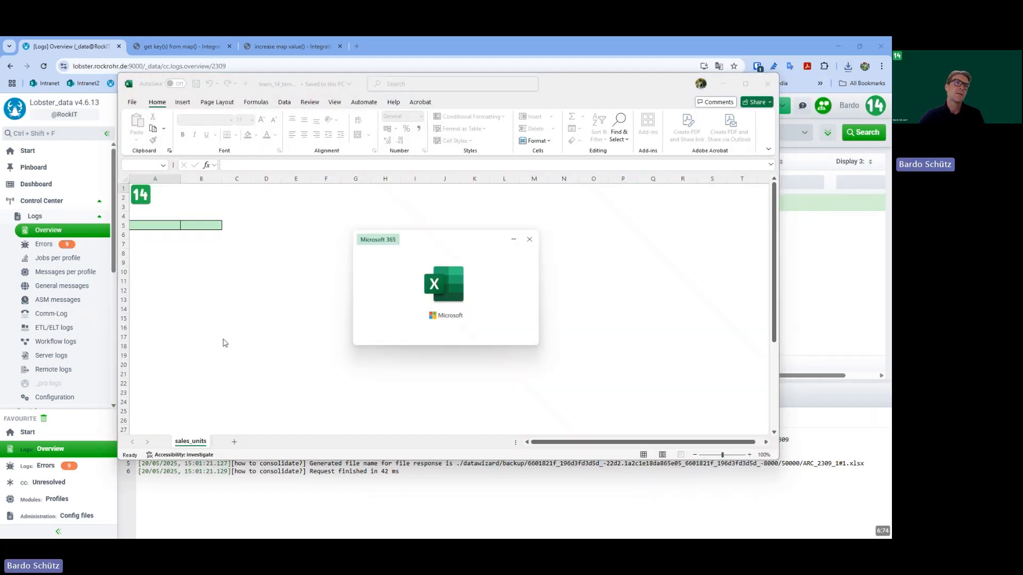